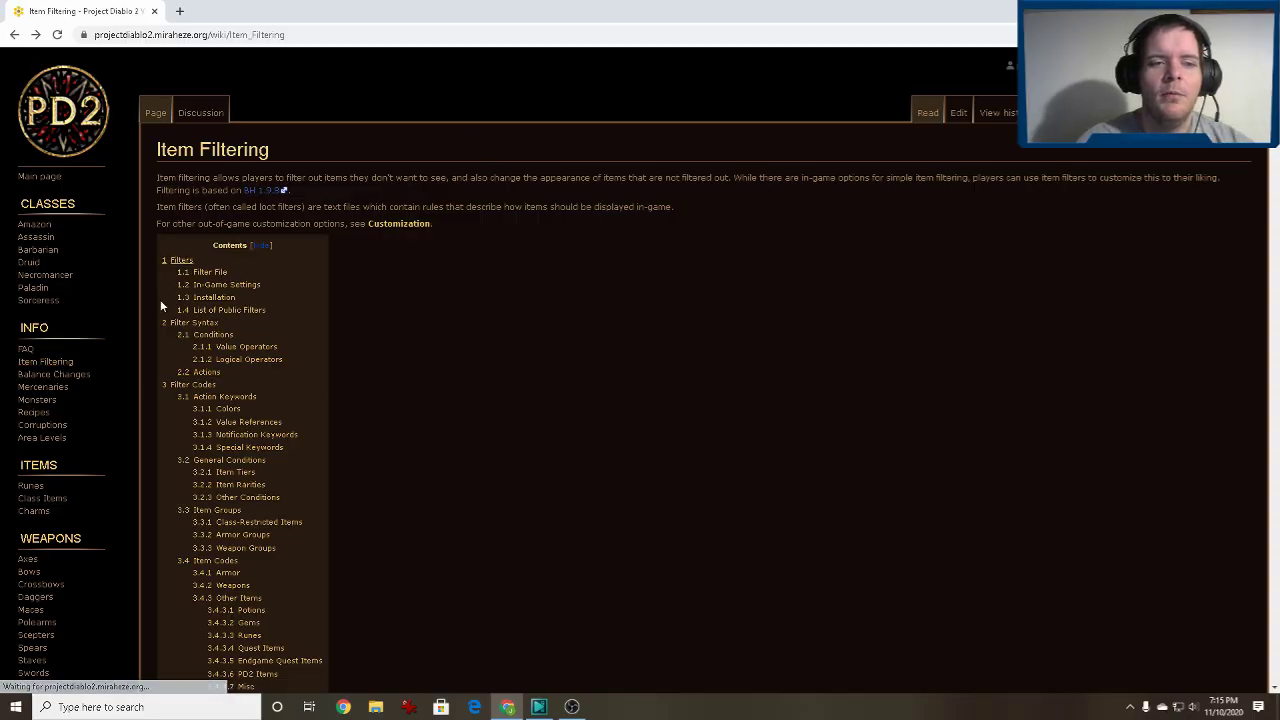
Open Kryszard's PD2 Loot Filter from the wiki's list of public filters and copy all of its code.
{"action": "scroll", "coordinate": [571, 317], "scroll_direction": "down", "scroll_amount": 10}
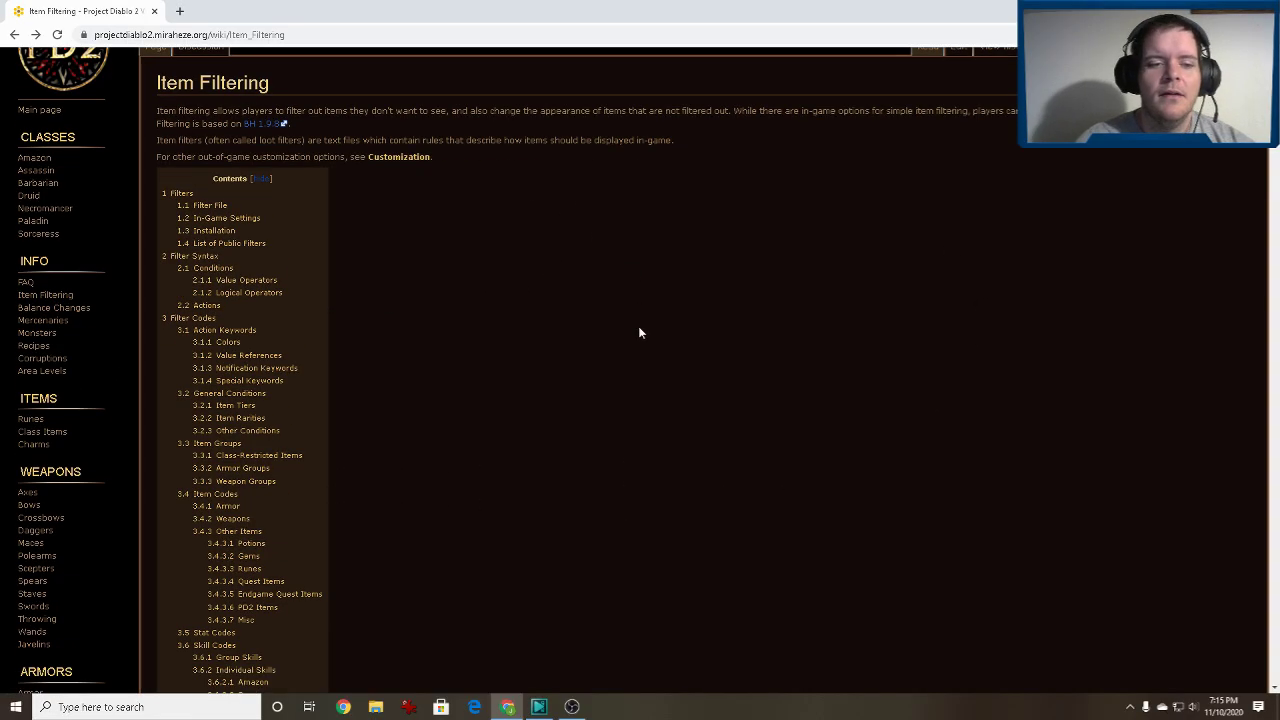
{"action": "scroll", "coordinate": [575, 325], "scroll_direction": "down", "scroll_amount": 1}
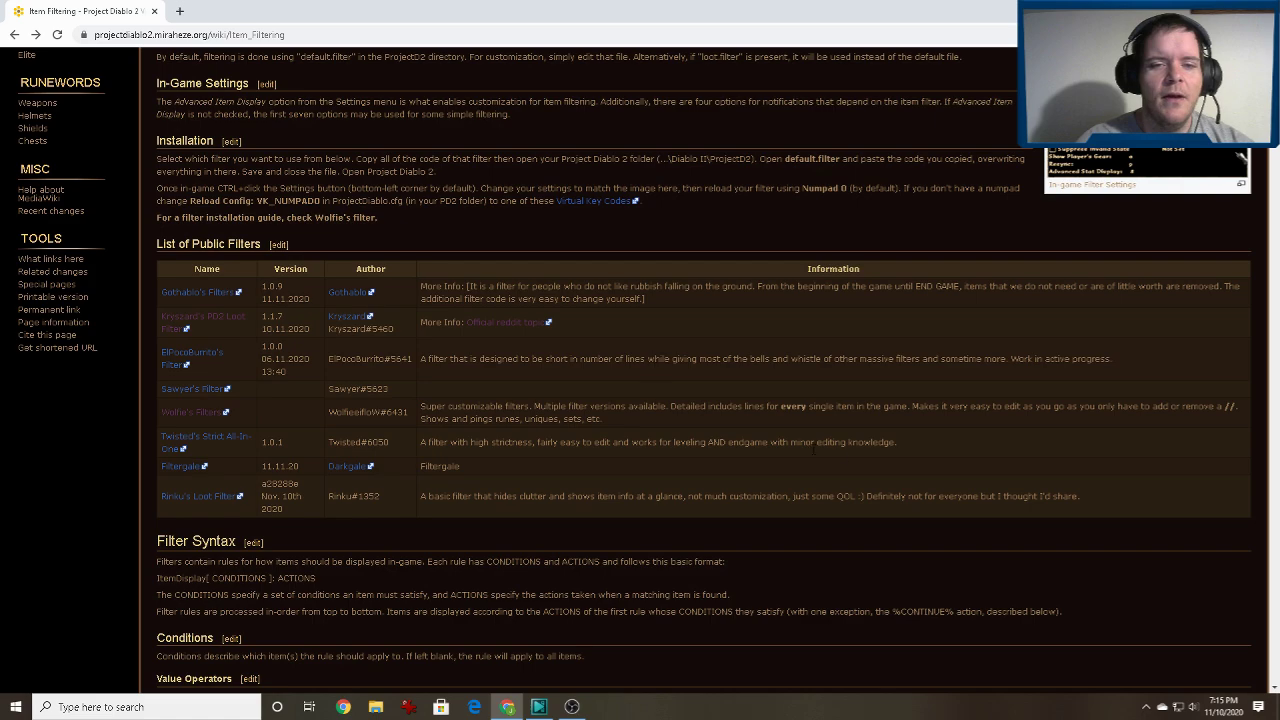
{"action": "left_click", "coordinate": [220, 324]}
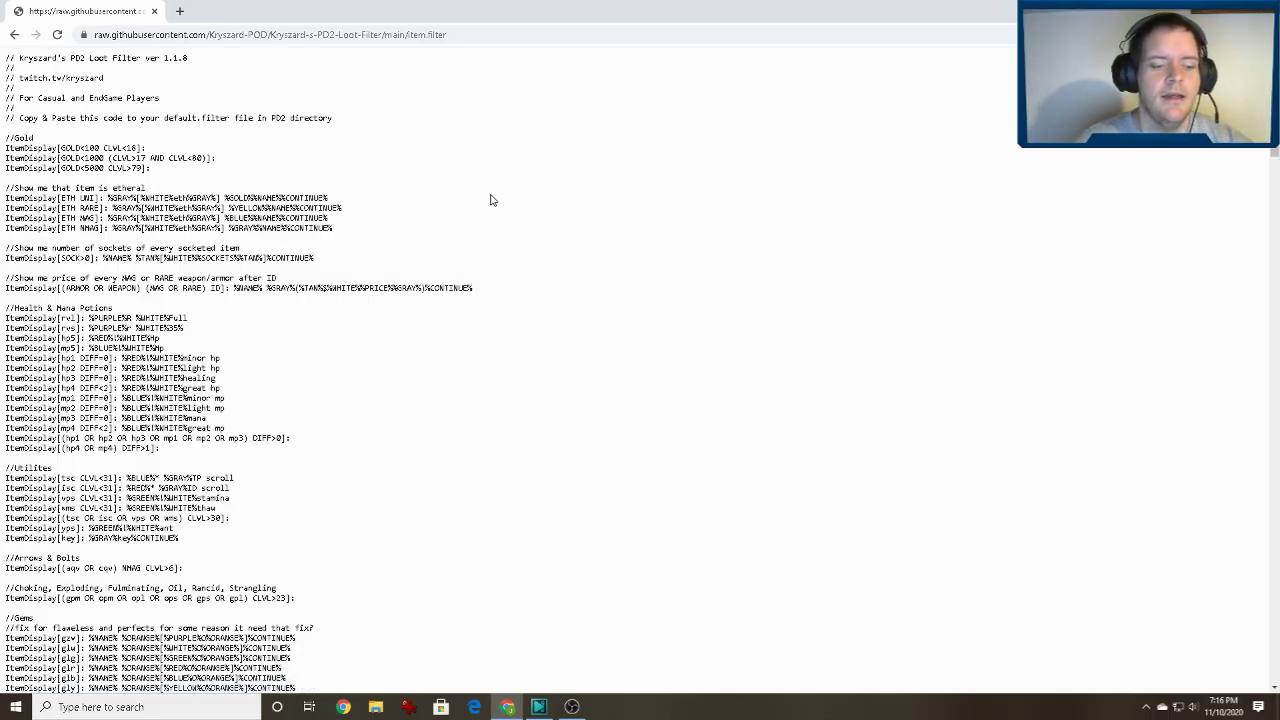
{"action": "key", "text": "ctrl+a"}
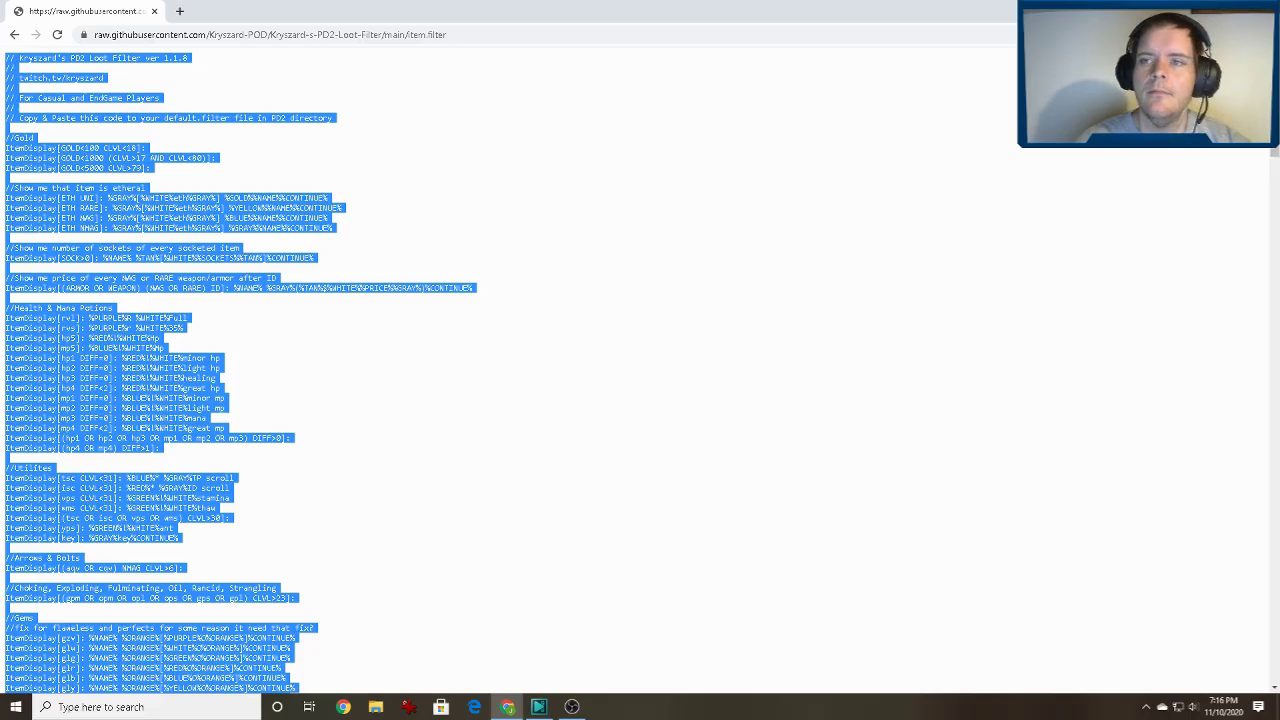
Open the default filter file in the ProjectD2 folder, located from the Project Diablo 2 desktop shortcut, and delete all its text.
{"action": "left_click", "coordinate": [1203, 10]}
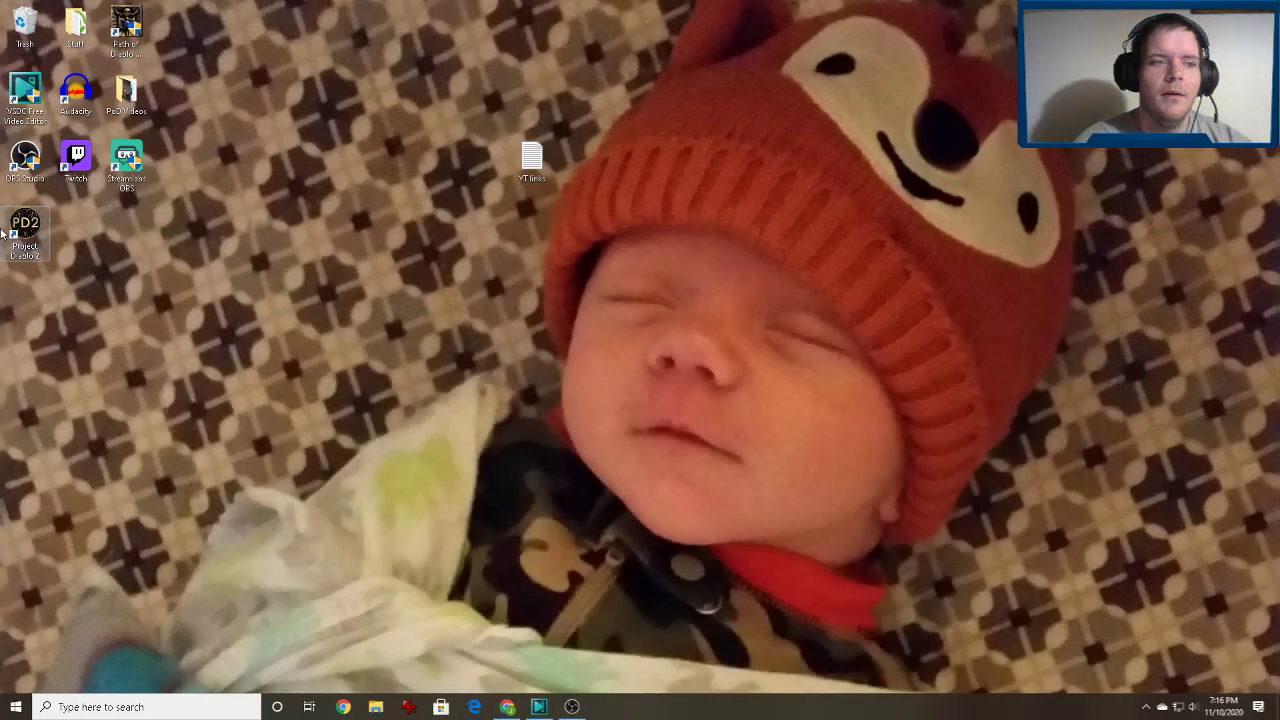
{"action": "right_click", "coordinate": [42, 232]}
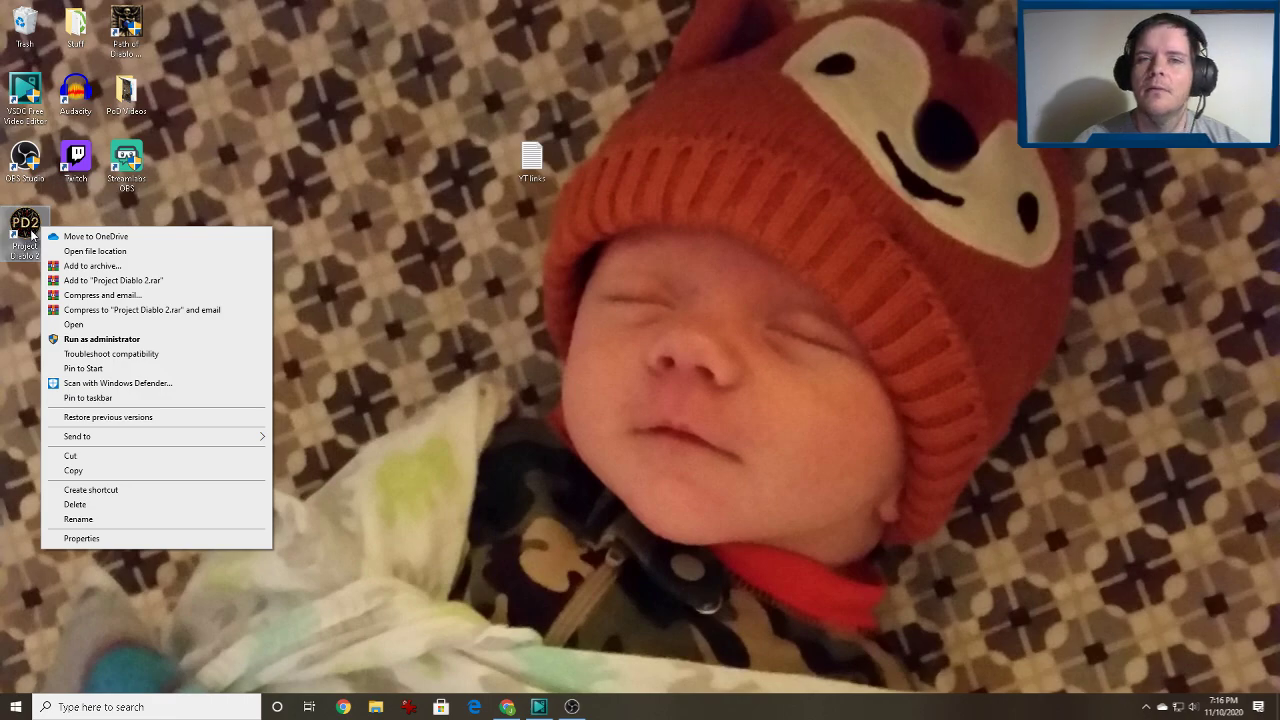
{"action": "left_click", "coordinate": [83, 540]}
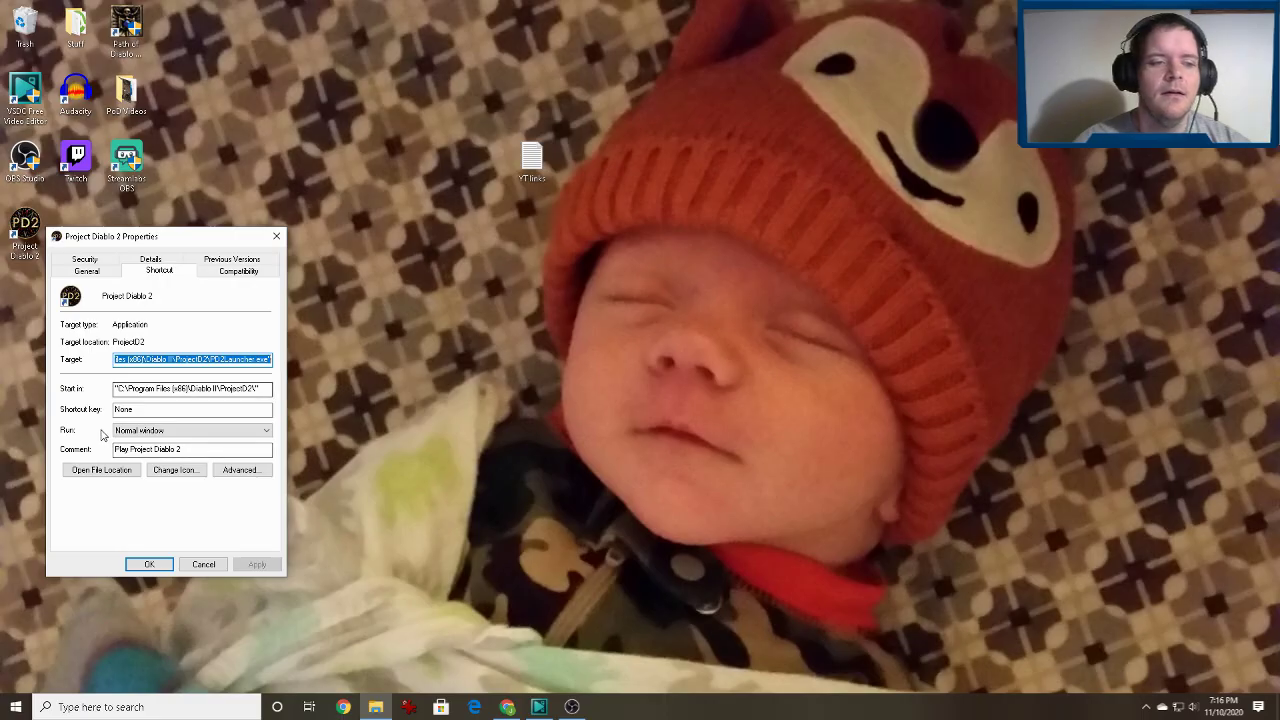
{"action": "left_click", "coordinate": [104, 470]}
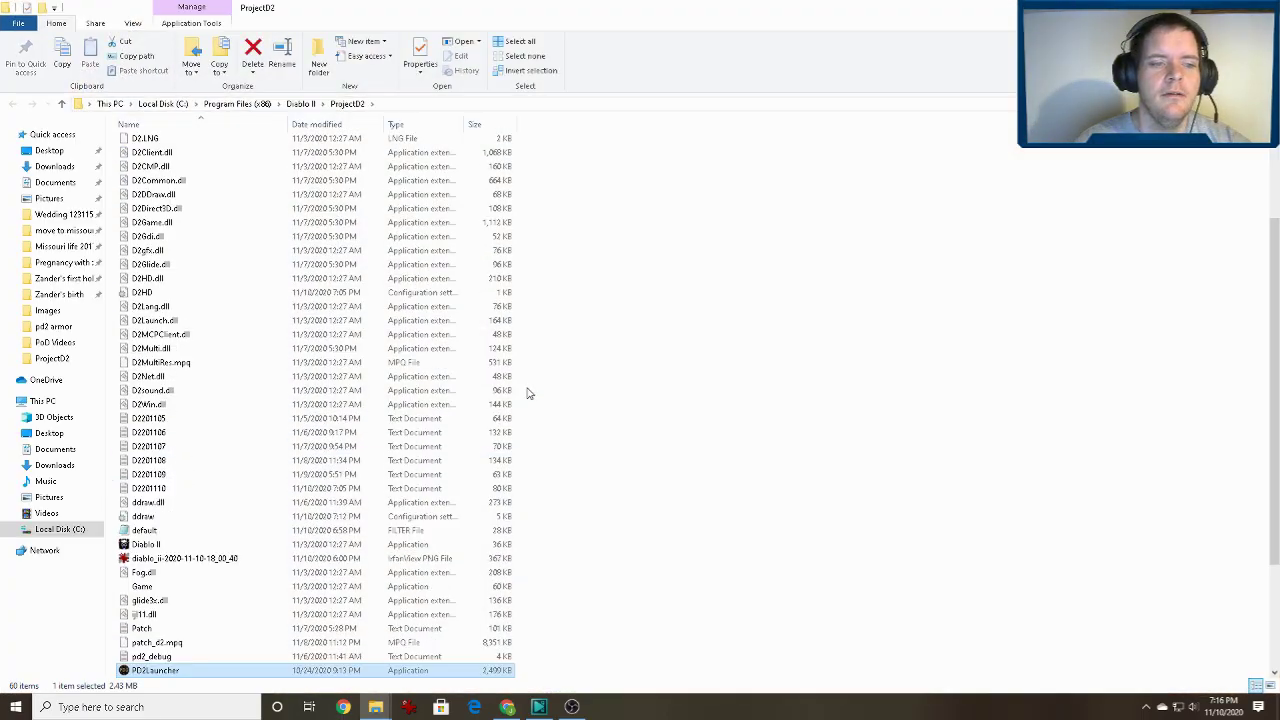
{"action": "double_click", "coordinate": [177, 534]}
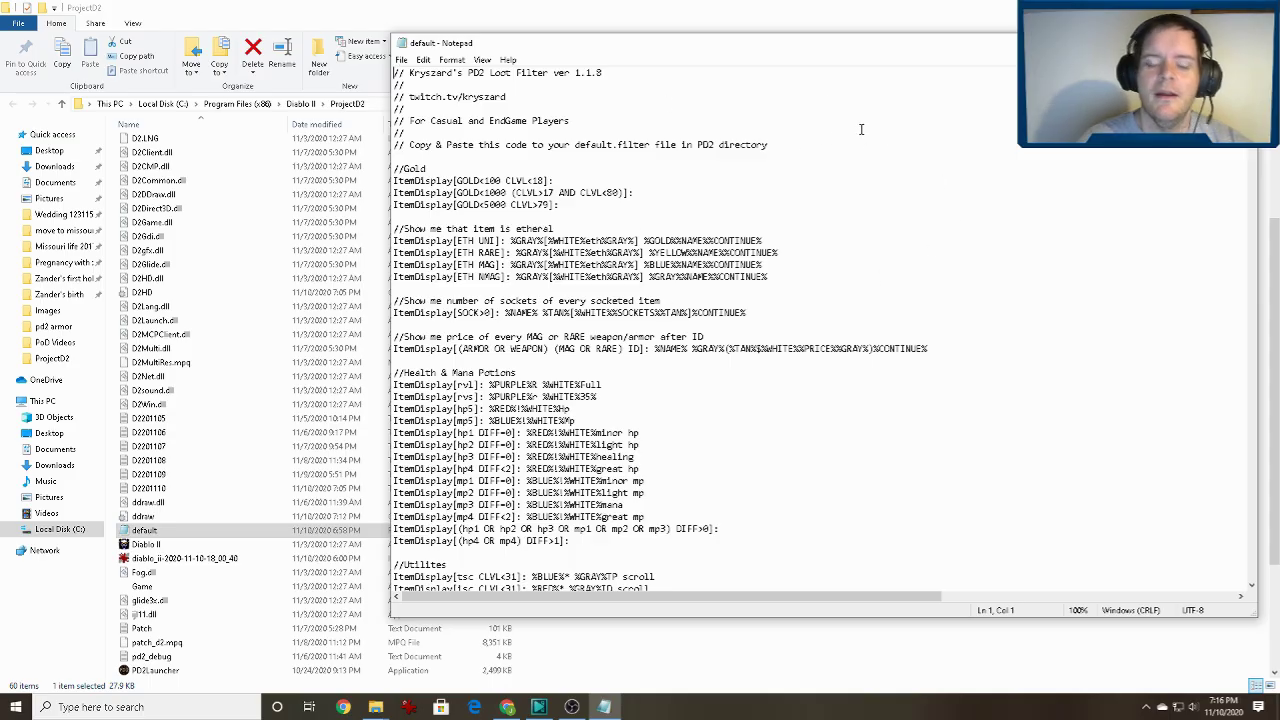
{"action": "key", "text": "ctrl+a"}
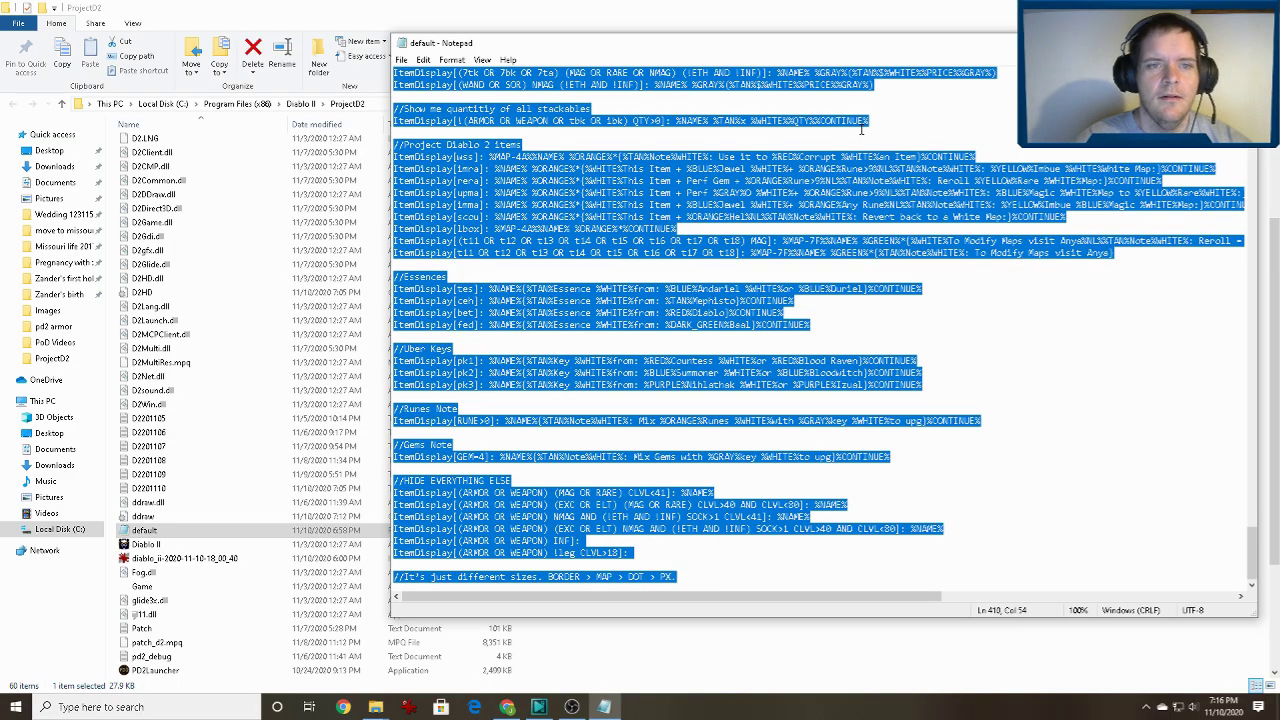
{"action": "key", "text": "Delete"}
{"action": "type", "text": "// defeault whatever"}
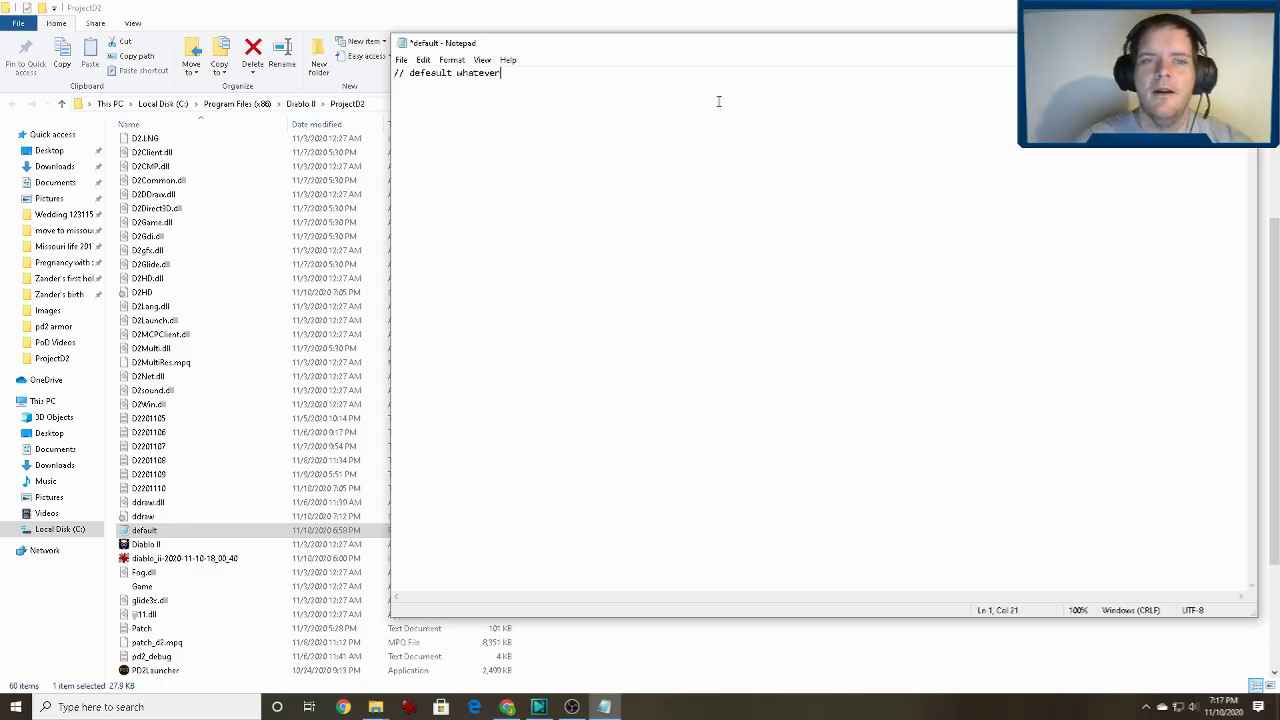
{"action": "key", "text": "ctrl+a"}
{"action": "key", "text": "BackSpace"}
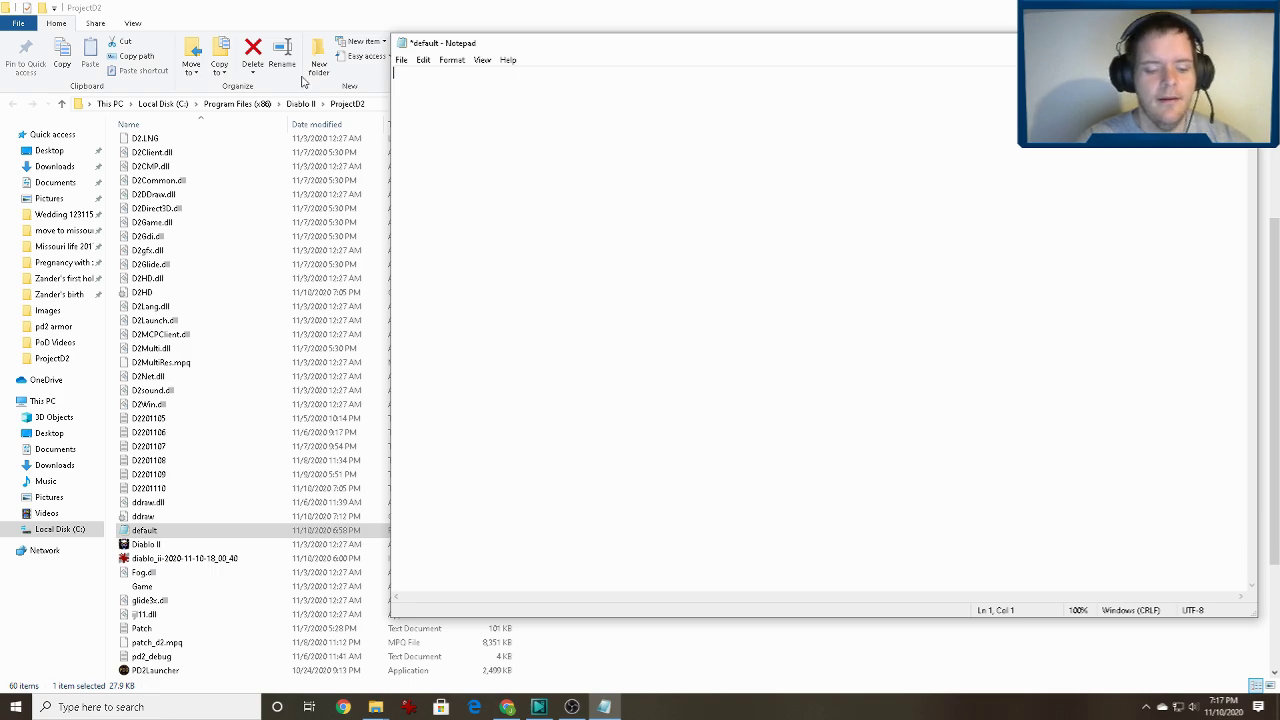
Paste the copied loot filter code into the empty default filter file, save it and close the file.
{"action": "key", "text": "ctrl+v"}
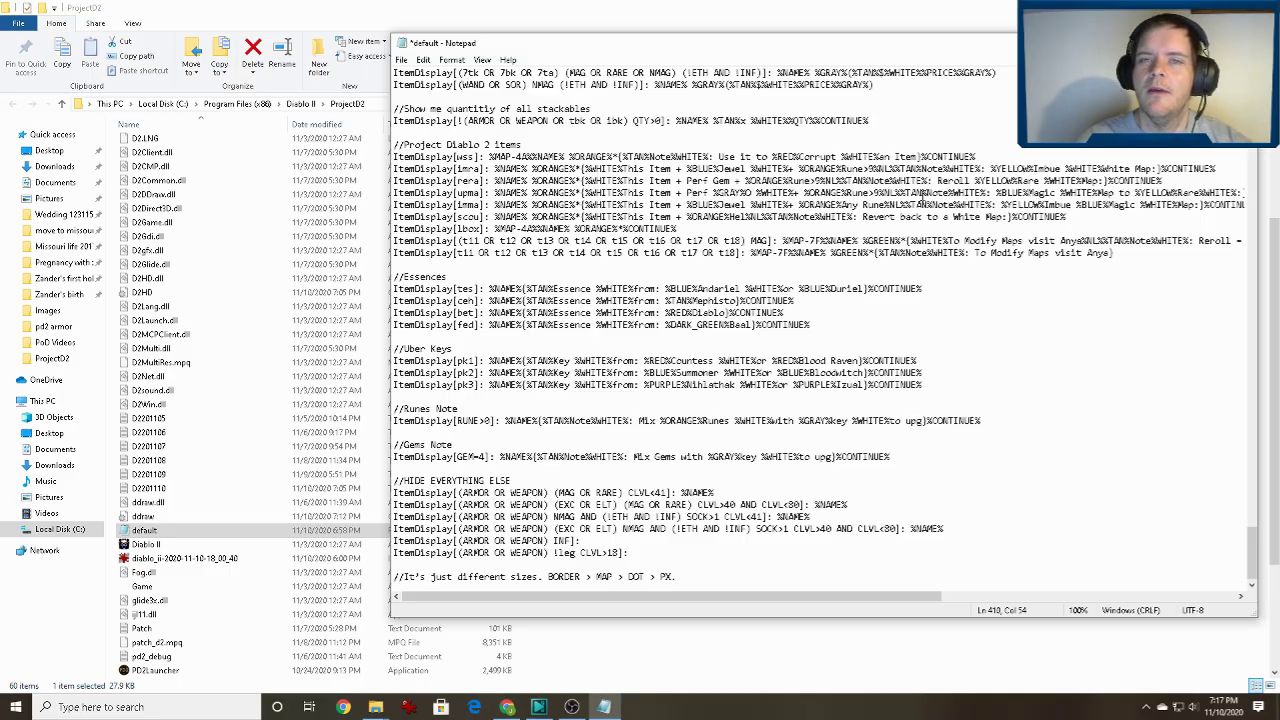
{"action": "left_click_drag", "start_coordinate": [1254, 558], "coordinate": [1250, 100]}
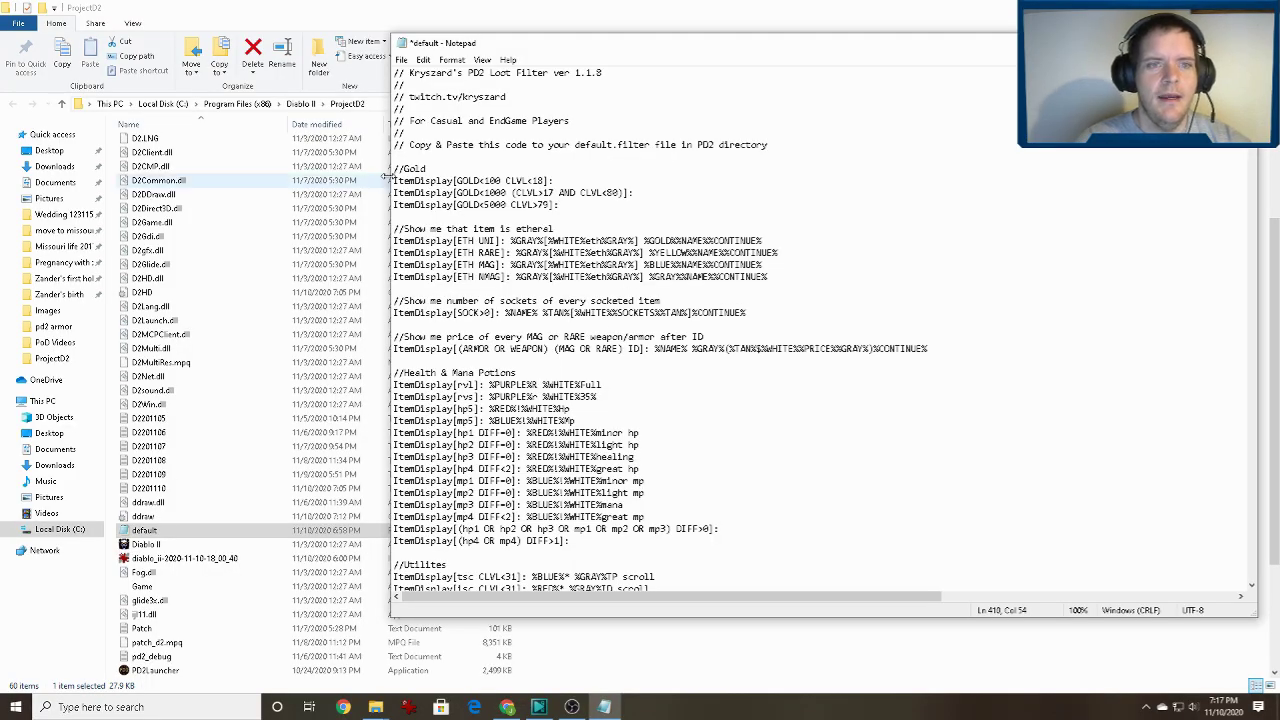
{"action": "key", "text": "ctrl+s"}
{"action": "left_click", "coordinate": [401, 63]}
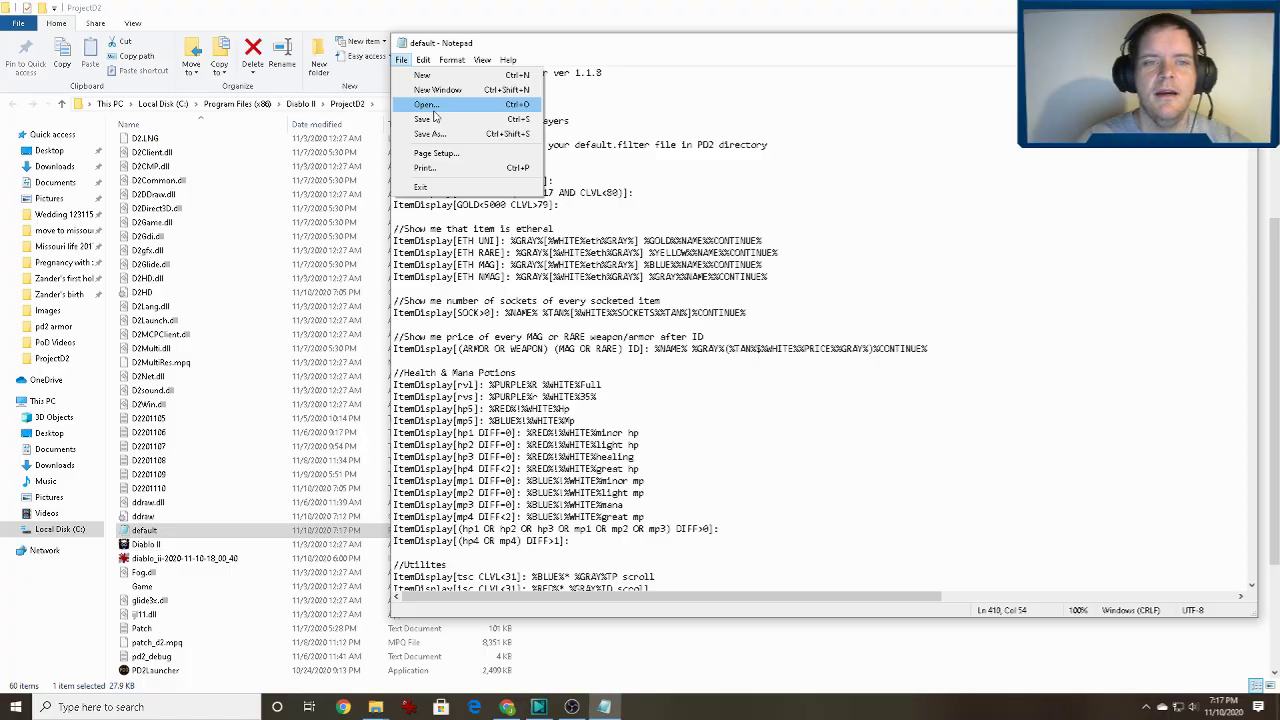
{"action": "left_click", "coordinate": [431, 120]}
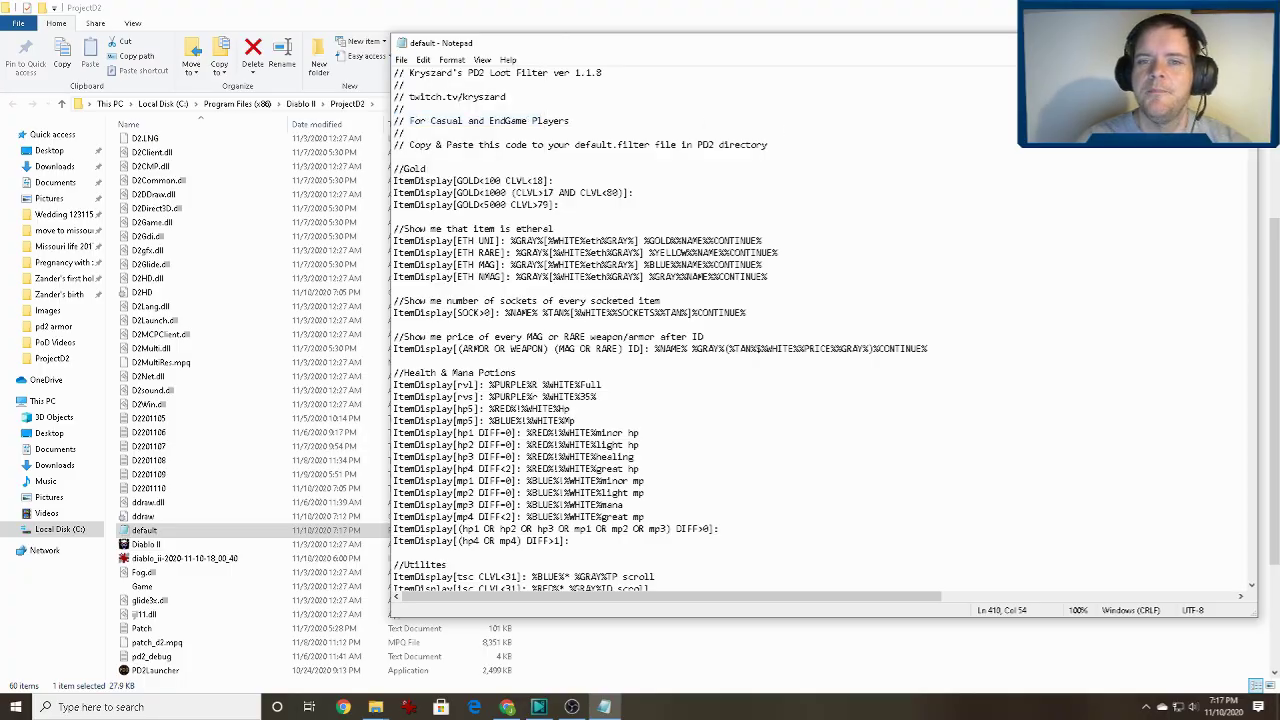
{"action": "left_click", "coordinate": [1241, 43]}
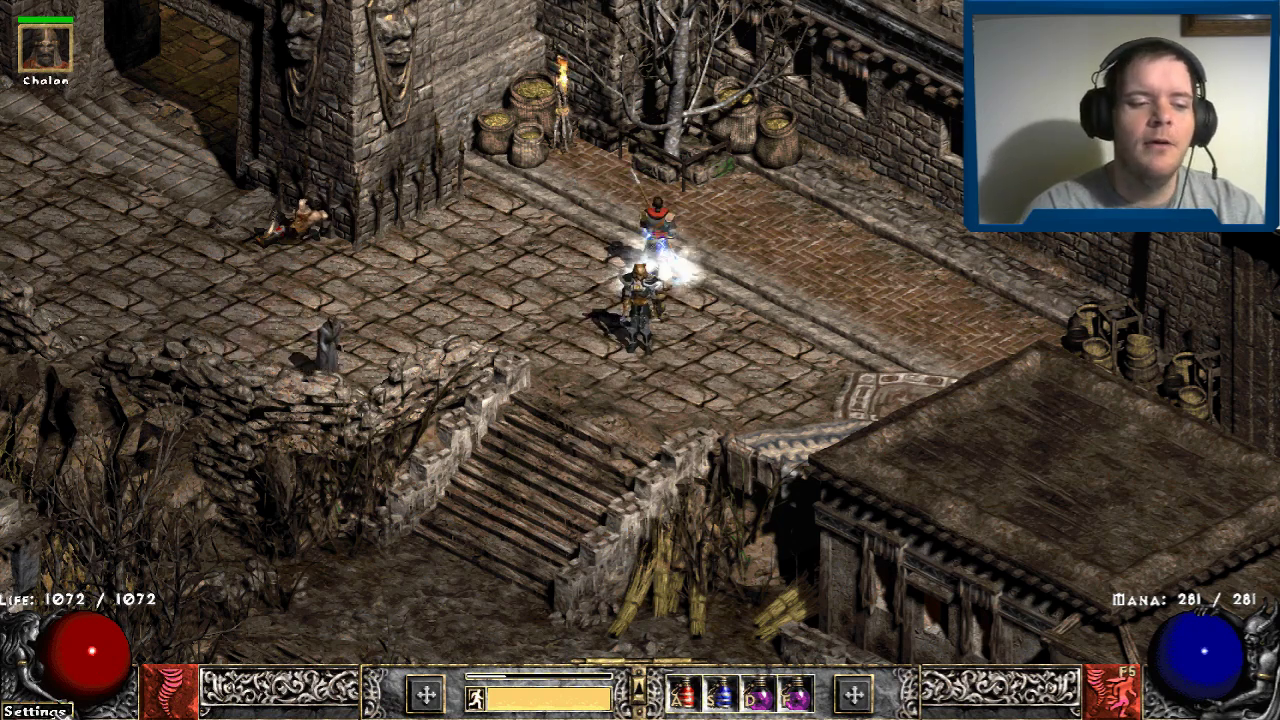
Check the item display settings in Project Diablo 2 and reload the config and loot filter in game.
{"action": "left_click", "coordinate": [36, 711]}
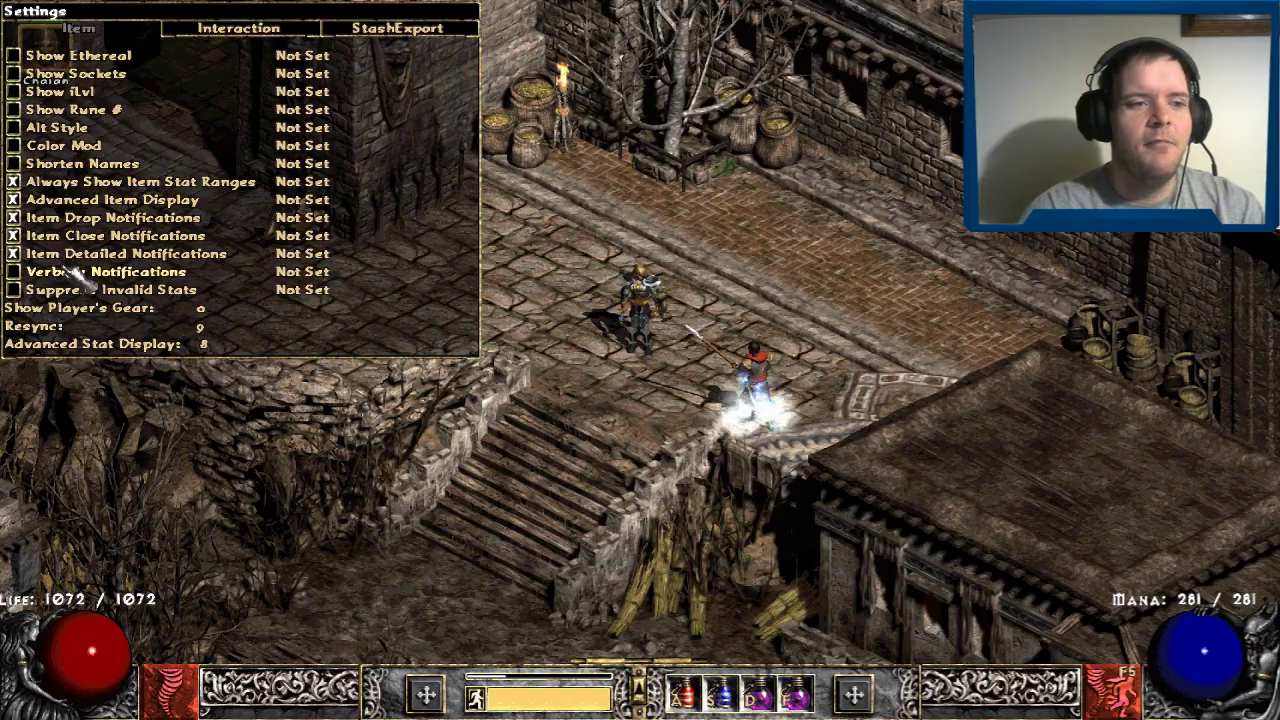
{"action": "right_click", "coordinate": [38, 11]}
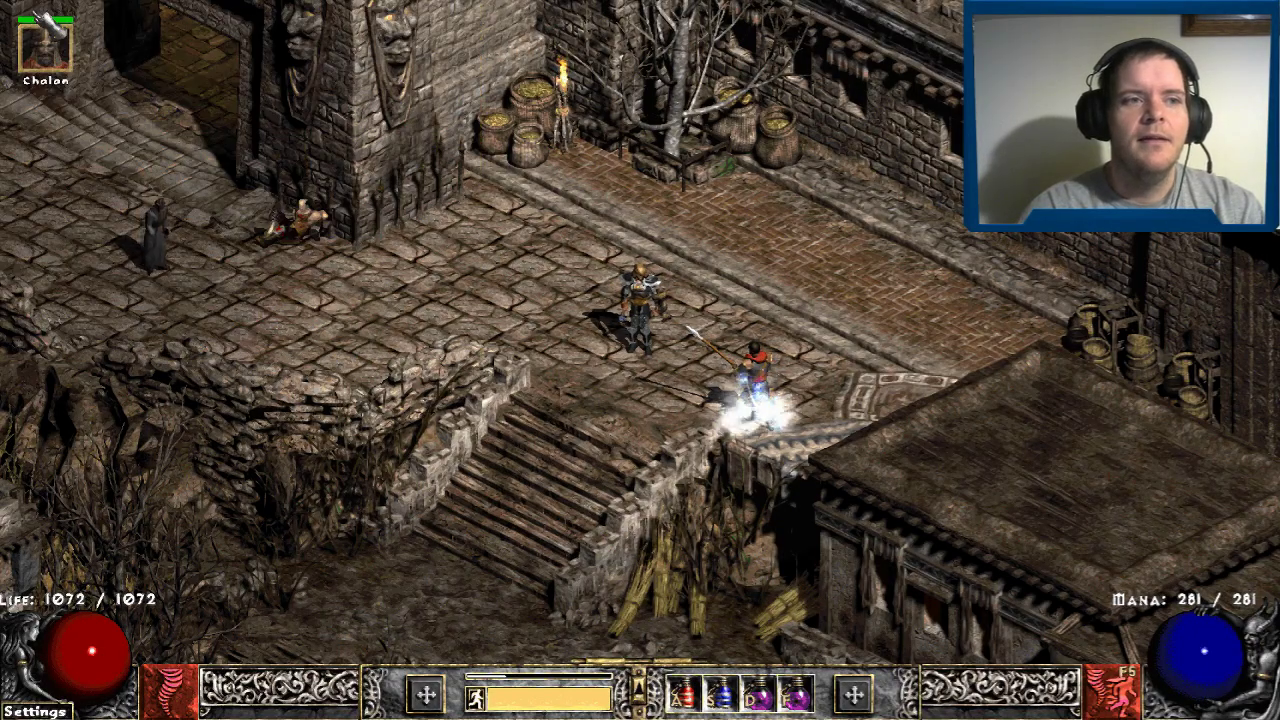
{"action": "left_click", "coordinate": [578, 364]}
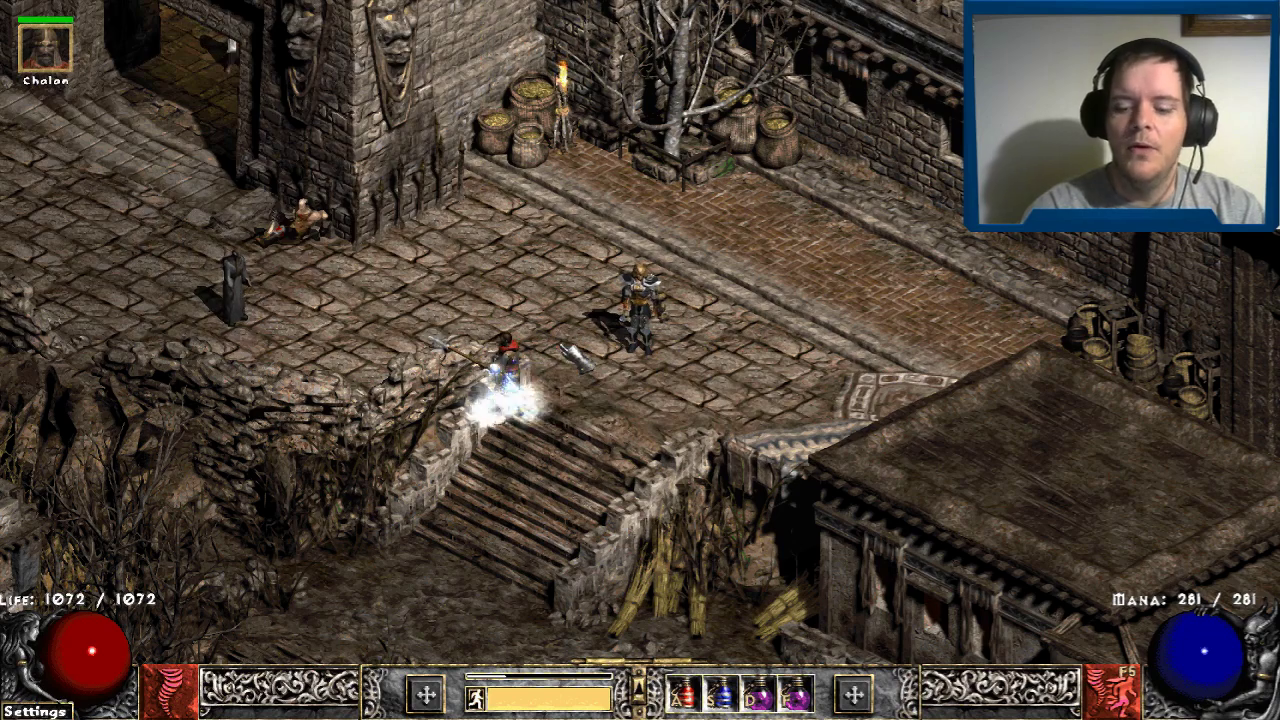
{"action": "key", "text": "ctrl+r"}
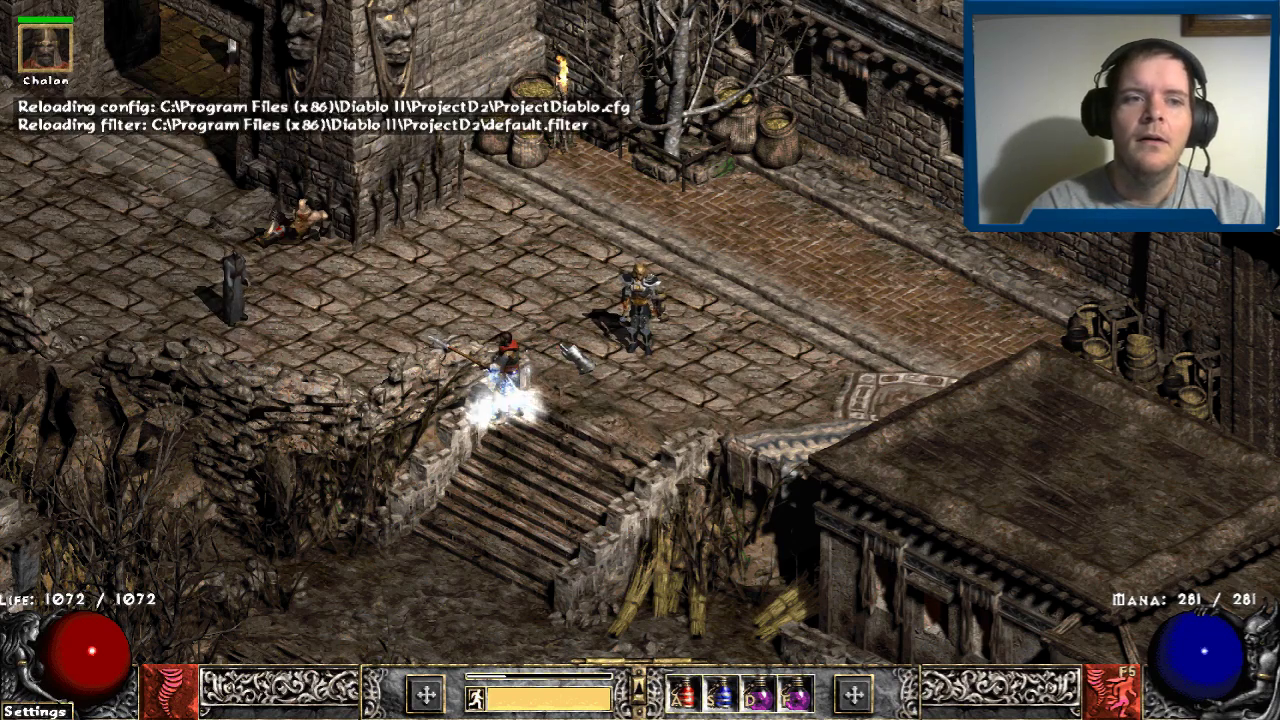
Walk through Harrogath to the waypoint and travel to the Frigid Highlands.
{"action": "left_click", "coordinate": [905, 345]}
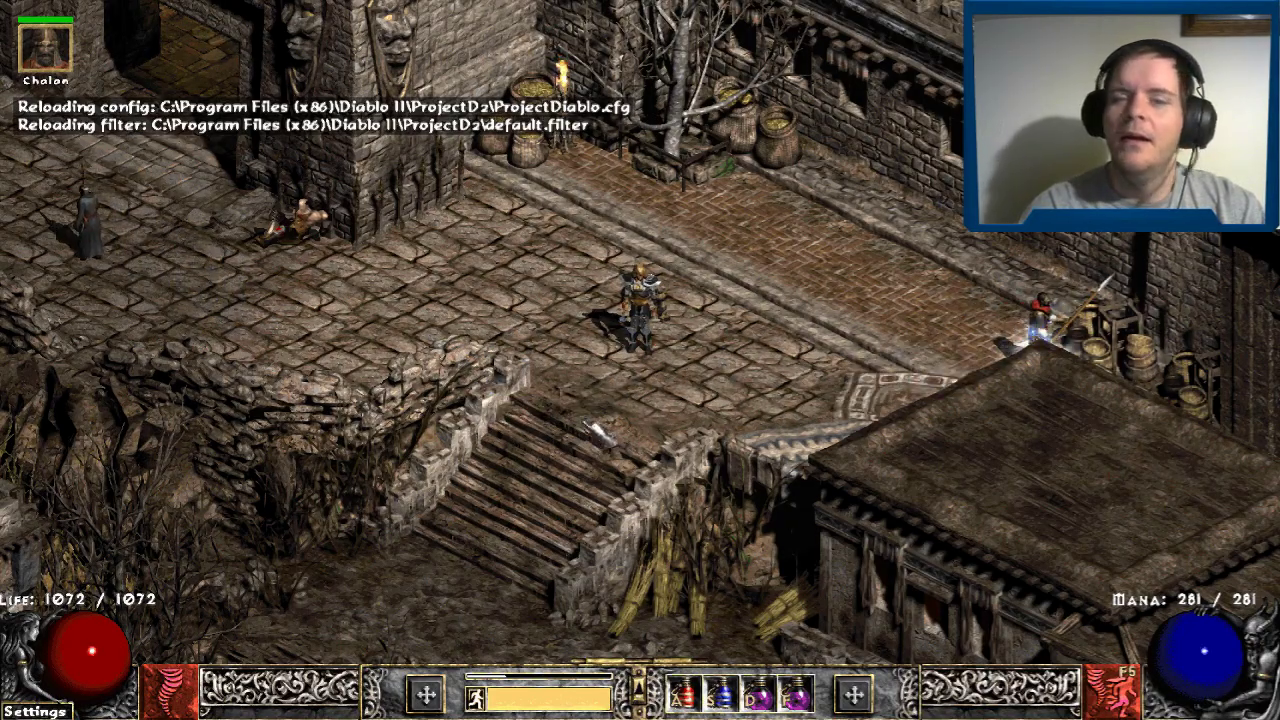
{"action": "left_click", "coordinate": [573, 455]}
{"action": "key", "text": "Tab"}
{"action": "left_click", "coordinate": [502, 468]}
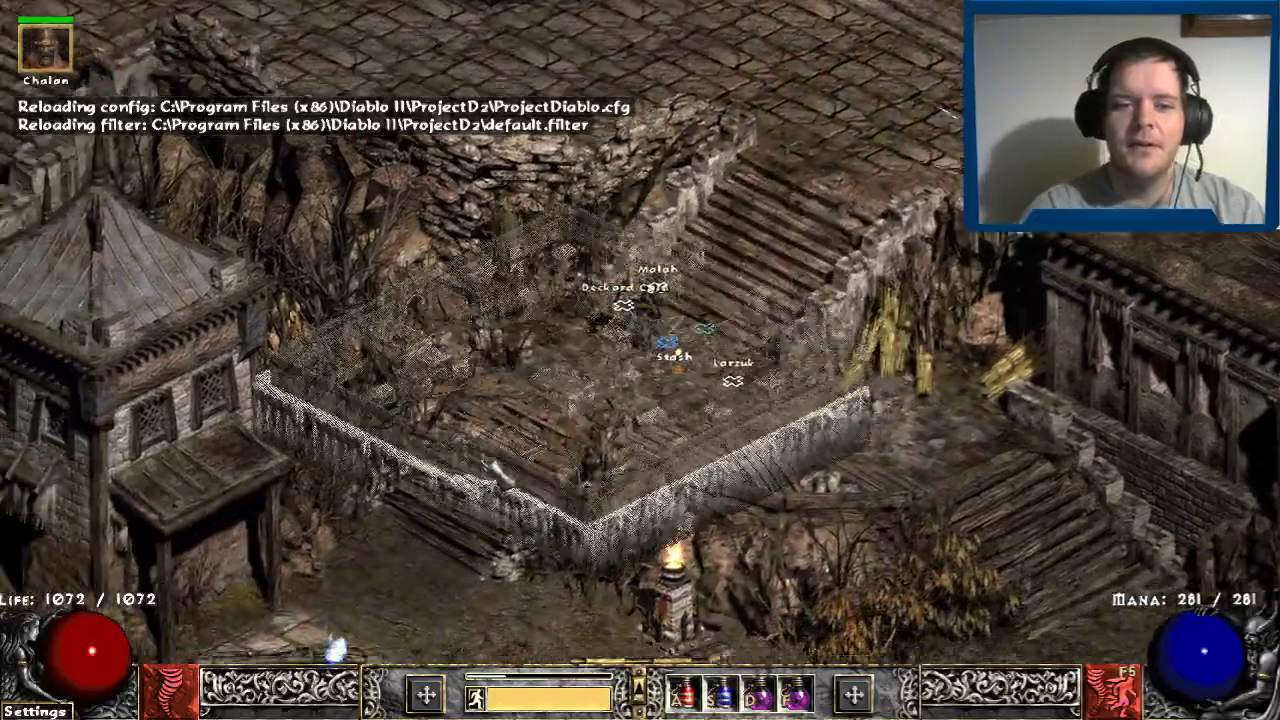
{"action": "left_click", "coordinate": [530, 500]}
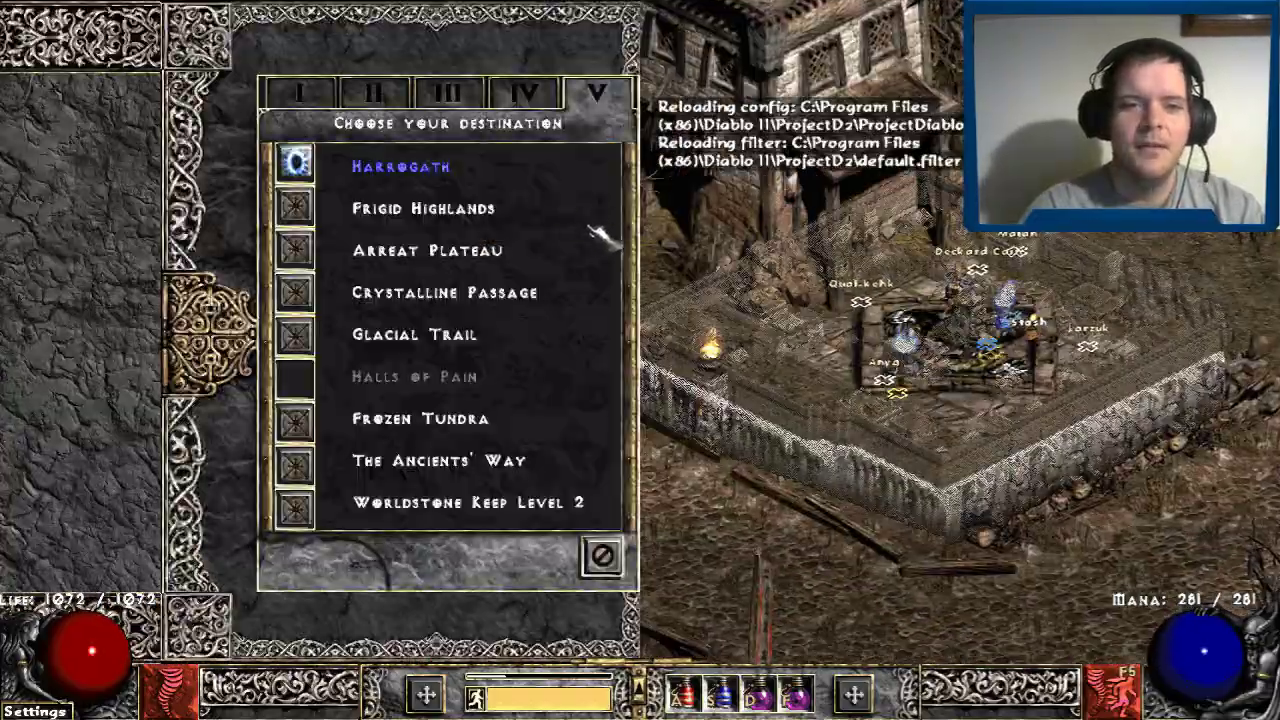
{"action": "left_click", "coordinate": [460, 208]}
Summon the vine and spirit companions and cast the remaining supporting spells around the Frigid Highlands waypoint.
{"action": "key", "text": "F7"}
{"action": "right_click", "coordinate": [831, 329]}
{"action": "key", "text": "F6"}
{"action": "right_click", "coordinate": [804, 384]}
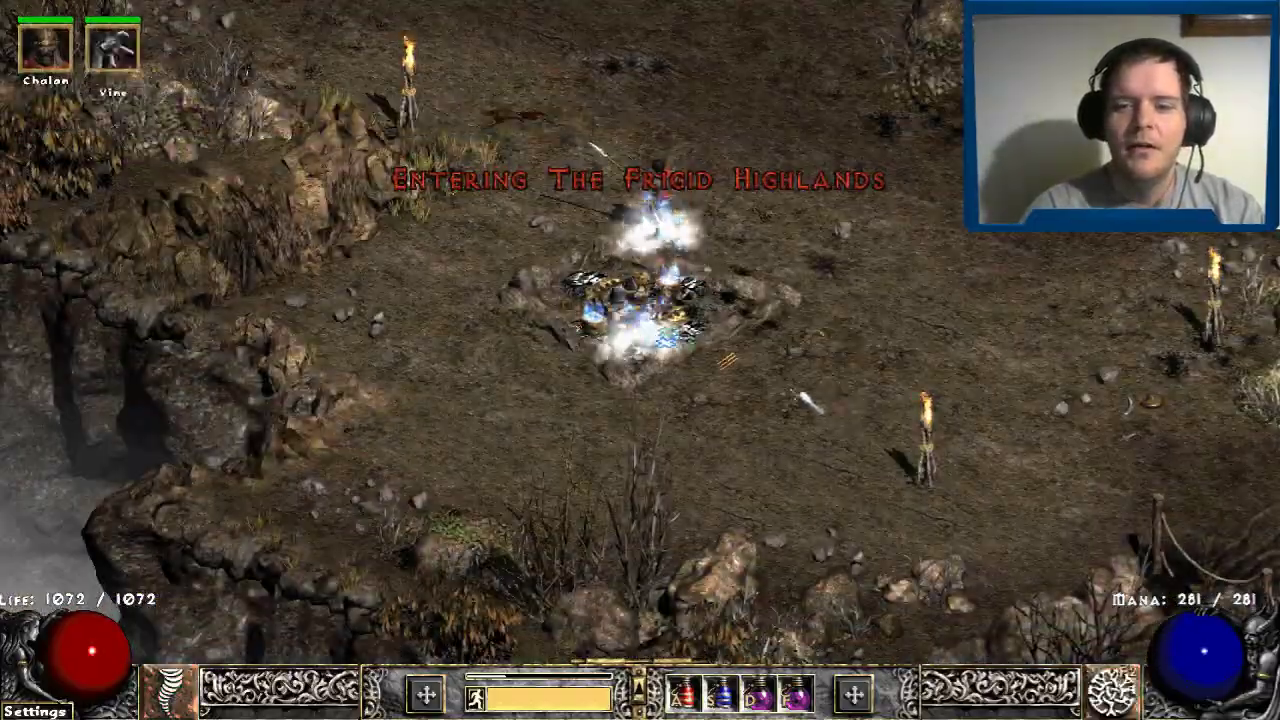
{"action": "key", "text": "F5"}
{"action": "right_click", "coordinate": [834, 394]}
{"action": "key", "text": "F4"}
{"action": "left_click", "coordinate": [996, 441]}
{"action": "right_click", "coordinate": [993, 452]}
{"action": "key", "text": "F5"}
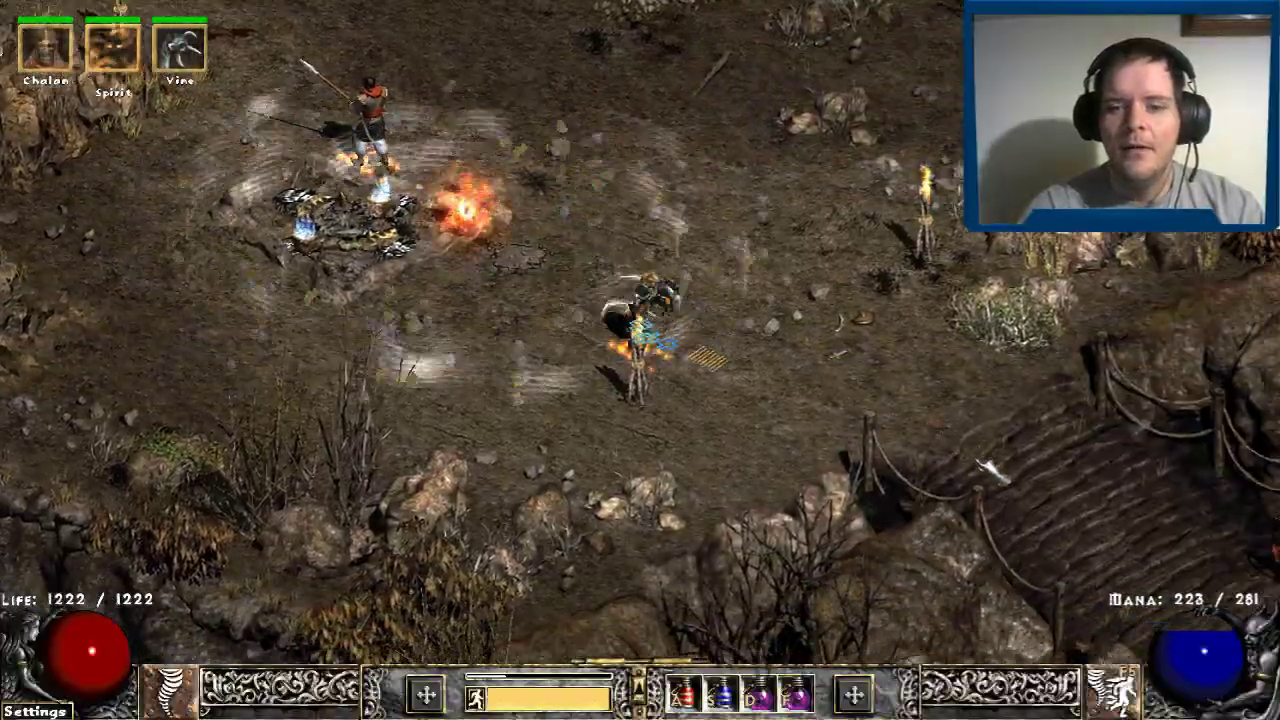
Advance along the Frigid Highlands path beyond the waypoint, attacking the monster packs on the way.
{"action": "left_click", "coordinate": [993, 460]}
{"action": "right_click", "coordinate": [1020, 427]}
{"action": "left_click", "coordinate": [626, 412]}
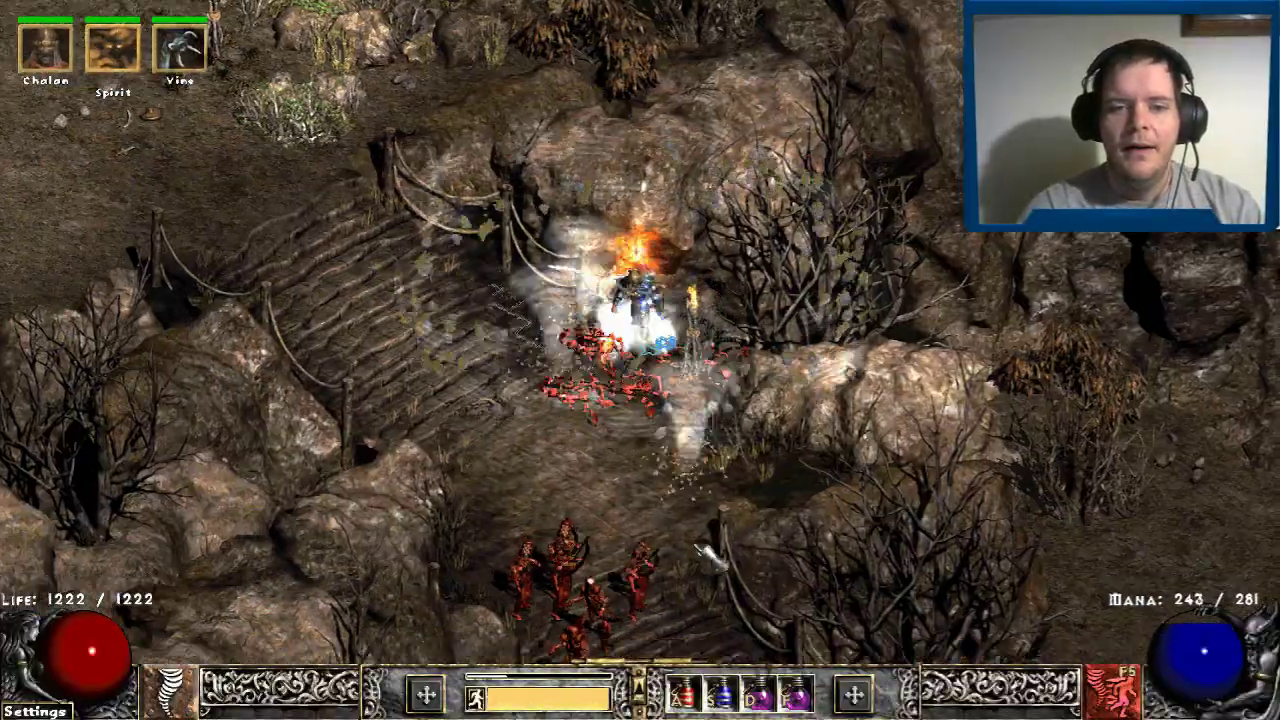
{"action": "left_click", "coordinate": [706, 560]}
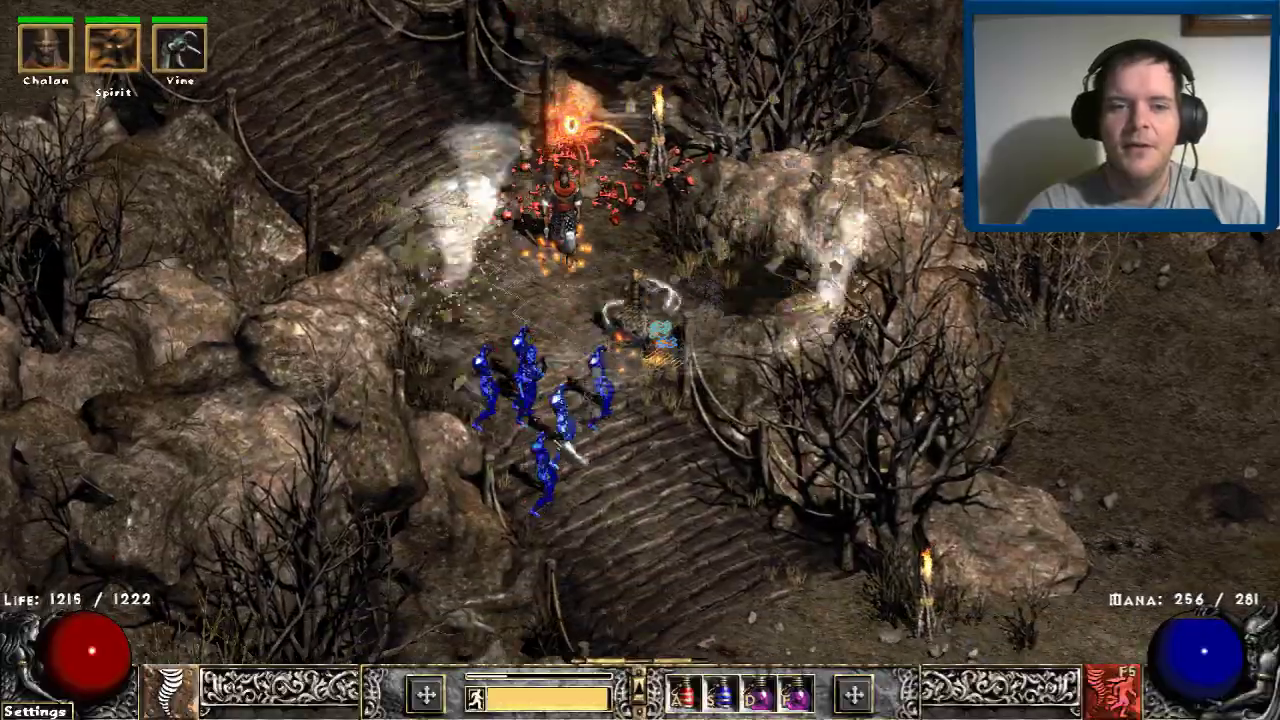
{"action": "left_click", "coordinate": [651, 551]}
{"action": "left_click", "coordinate": [923, 589]}
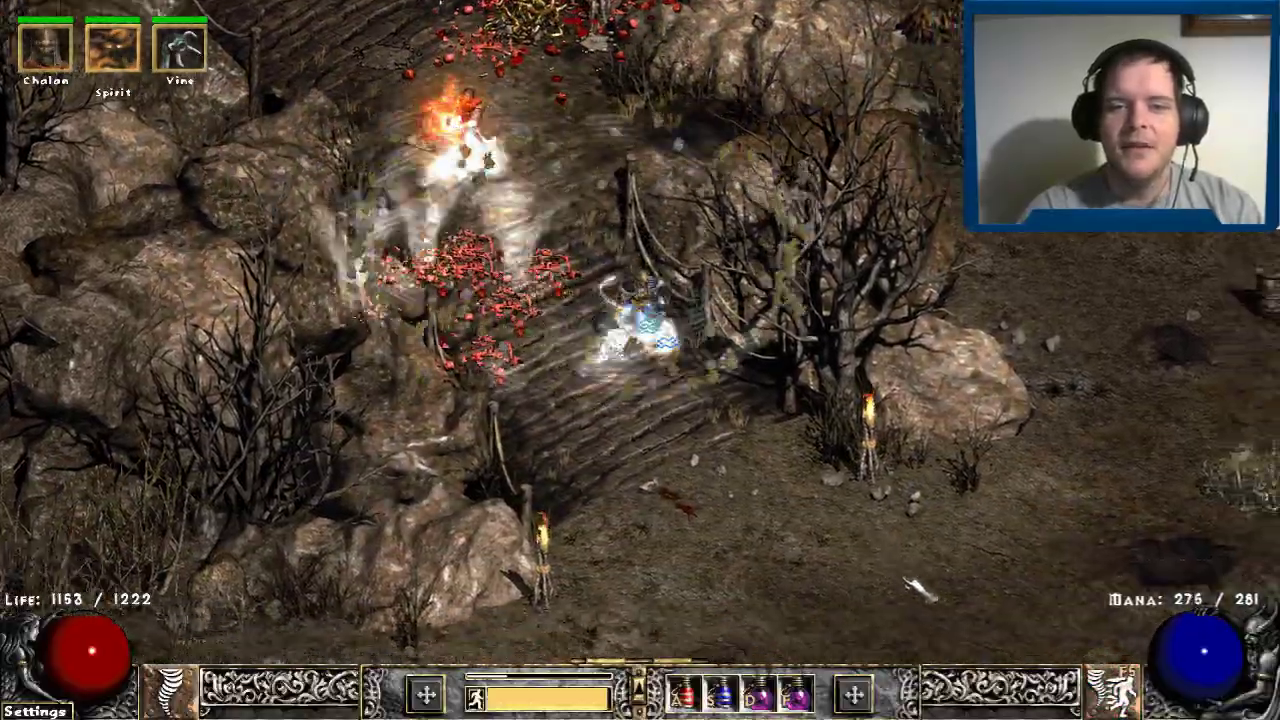
{"action": "left_click", "coordinate": [880, 479]}
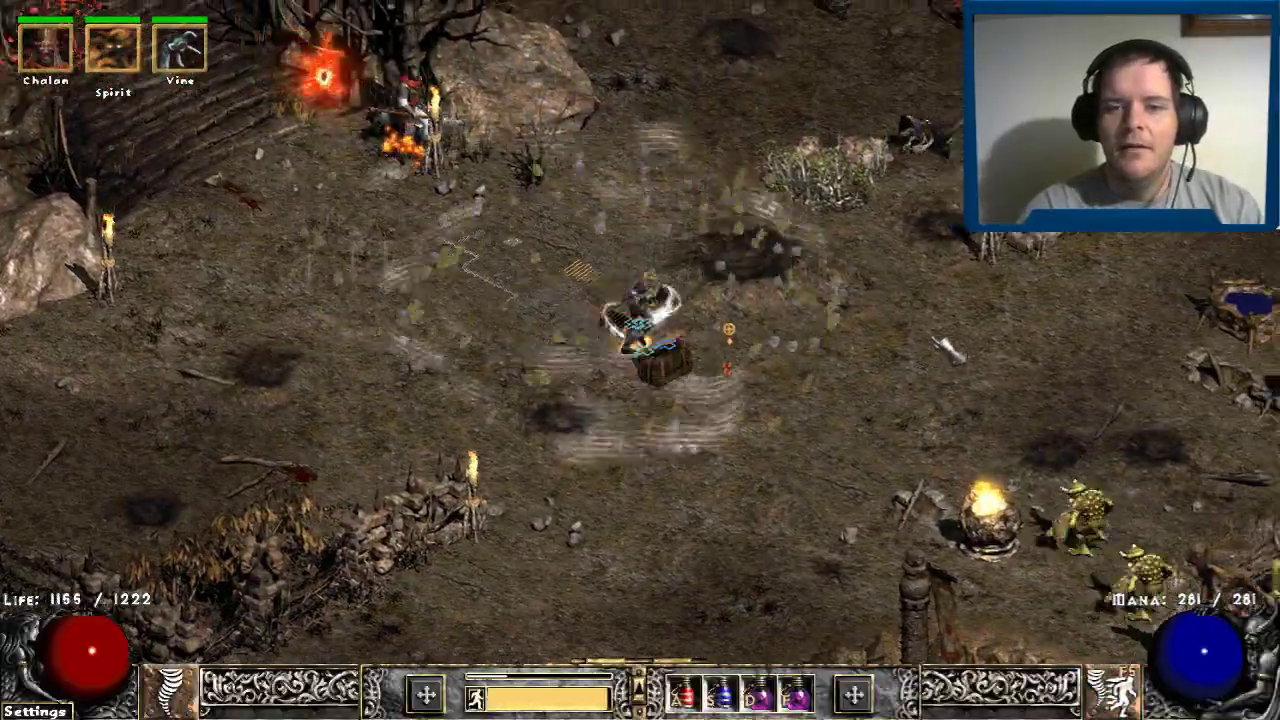
Fight the monster horde around the gallows and fire pots, and check the filtered item labels on its drops.
{"action": "left_click", "coordinate": [943, 346]}
{"action": "right_click", "coordinate": [1062, 524]}
{"action": "left_click", "coordinate": [700, 378]}
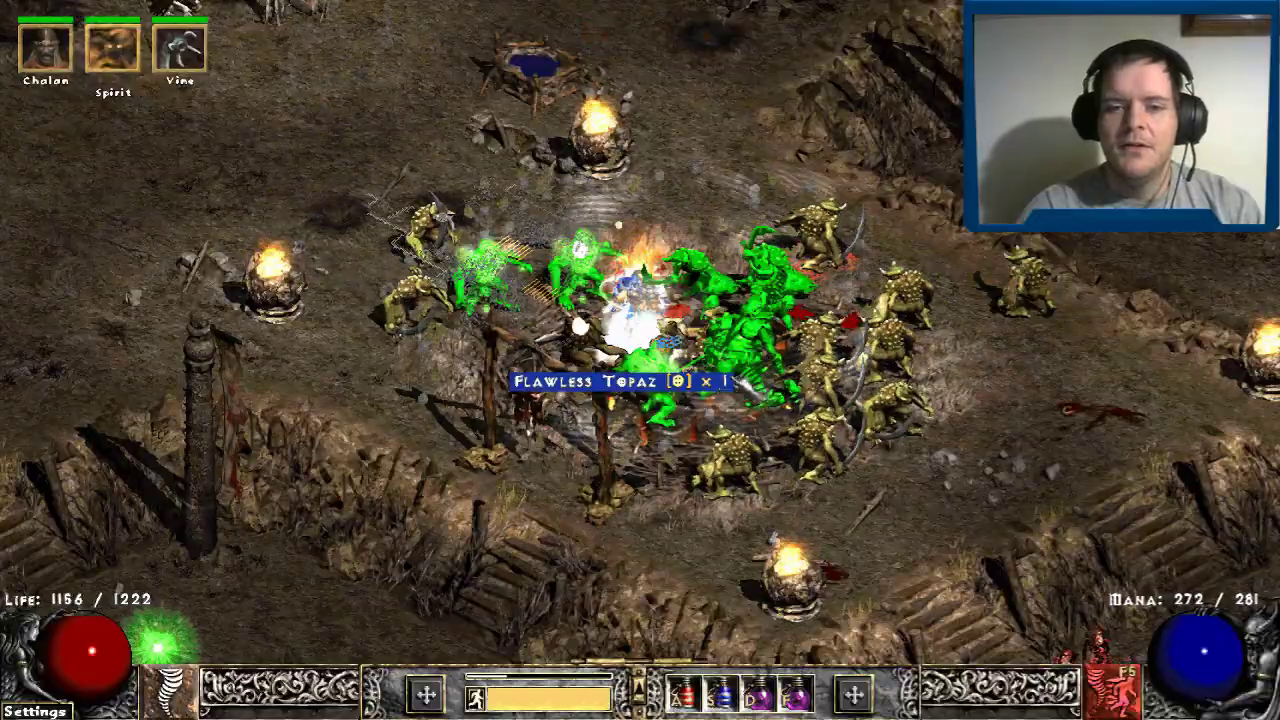
{"action": "left_click", "coordinate": [740, 350]}
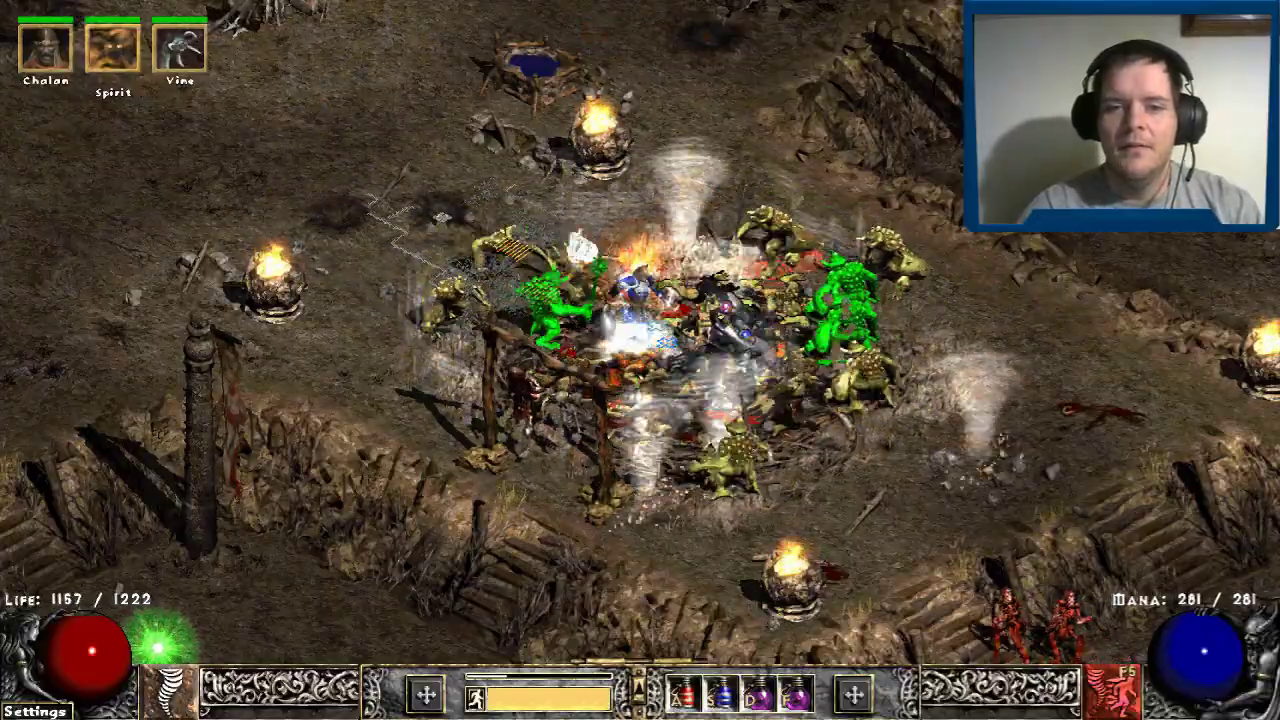
{"action": "left_click", "coordinate": [822, 290]}
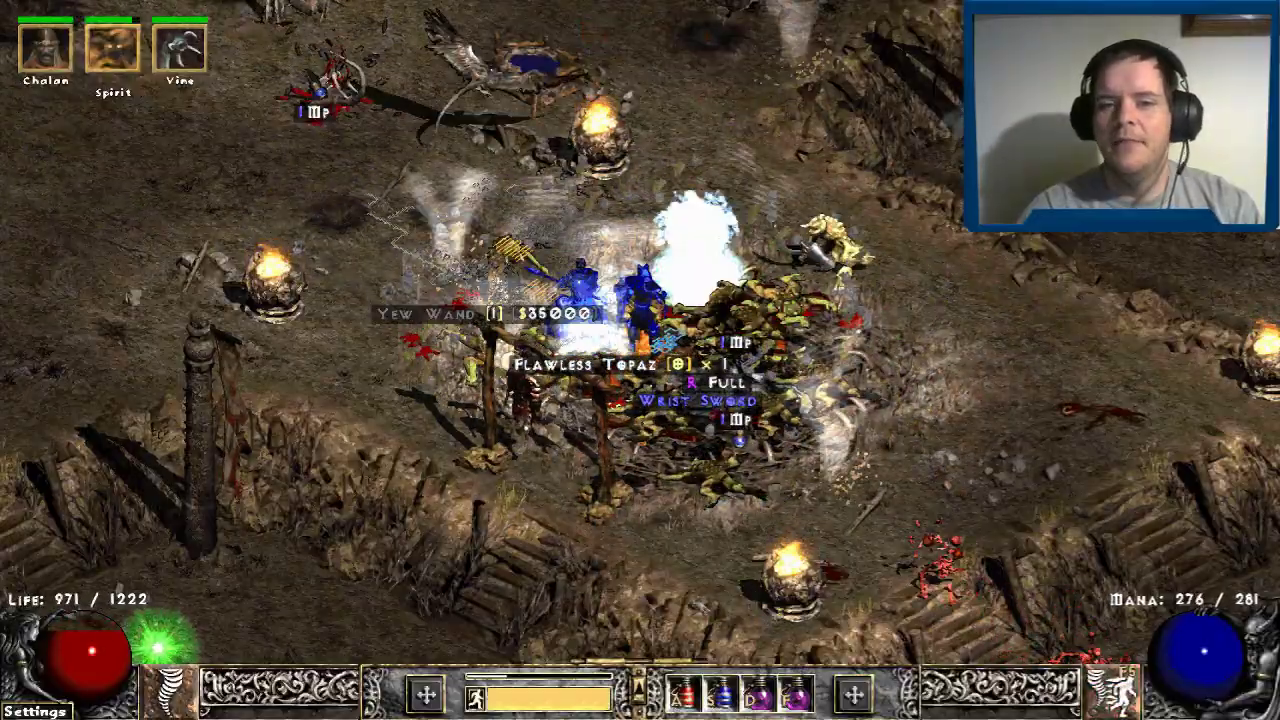
{"action": "left_click", "coordinate": [850, 320]}
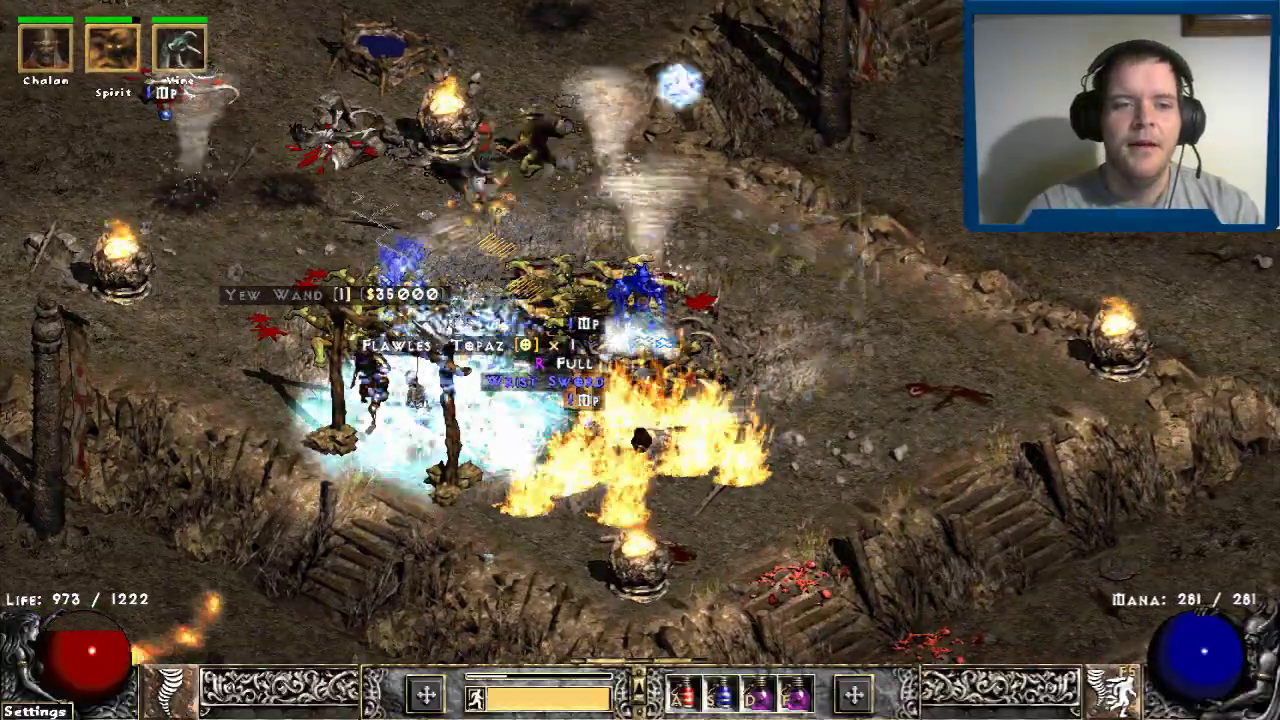
{"action": "key", "text": "alt"}
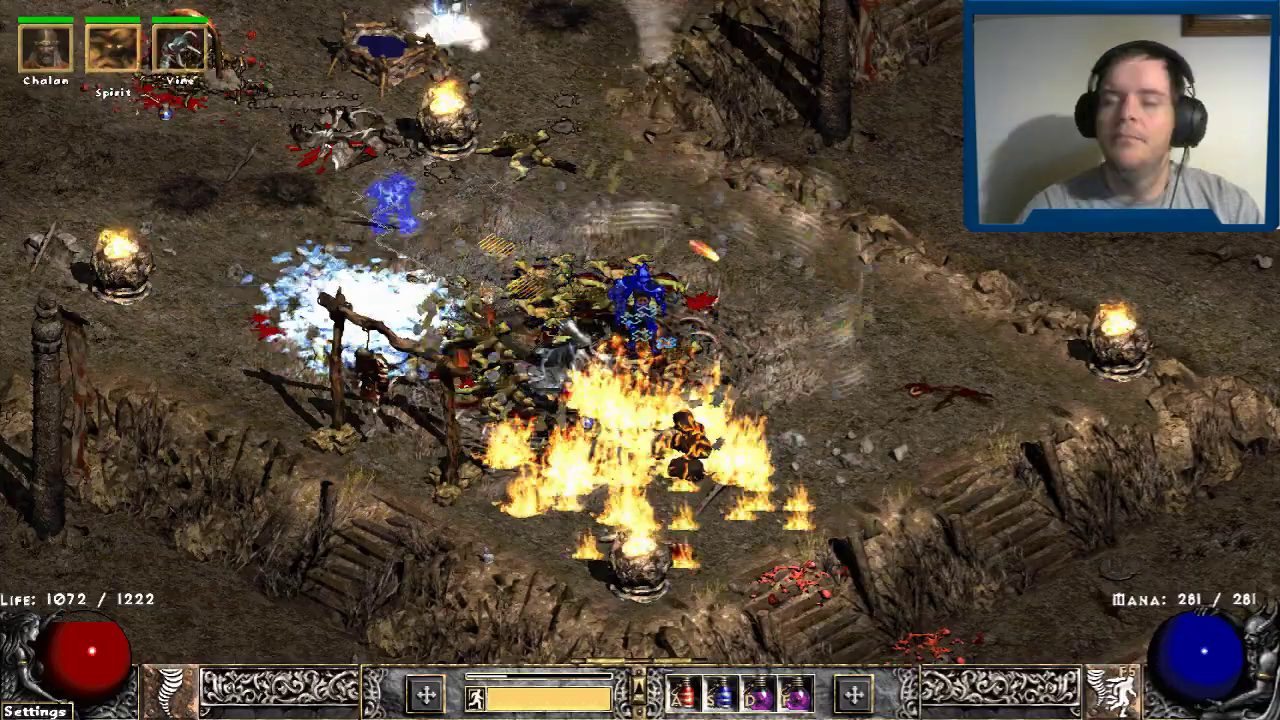